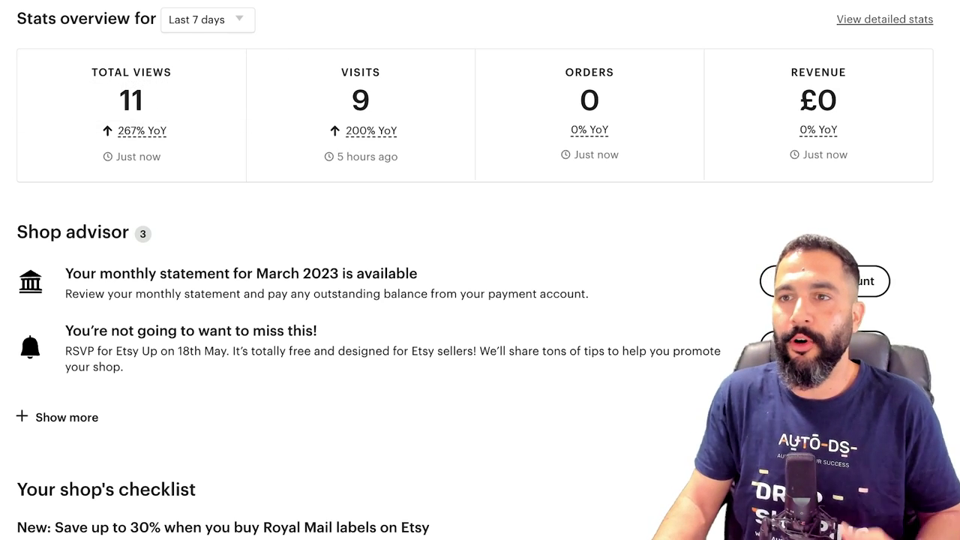
Scroll the Dashboard and go to Listings, showing the five active listings.
scroll(473, 270, "down", 5)
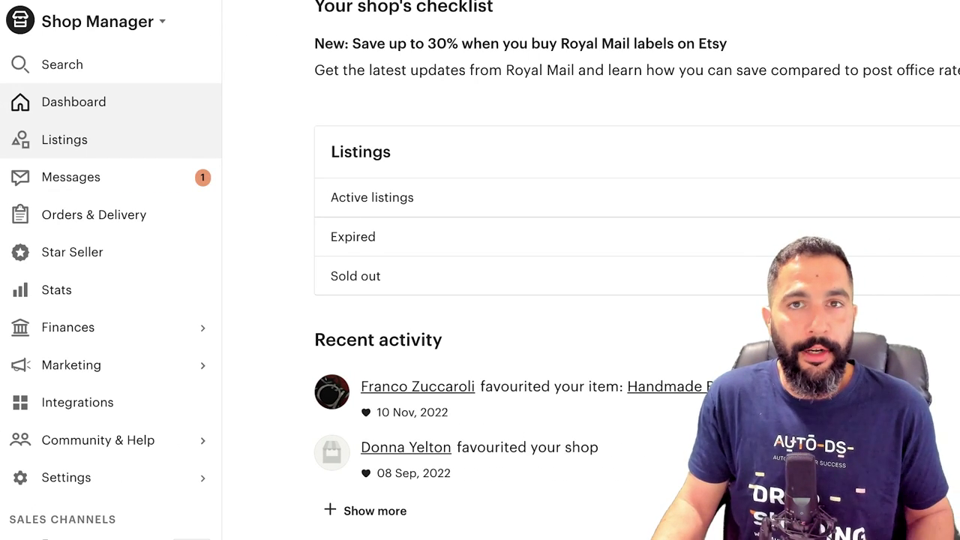
left_click(65, 139)
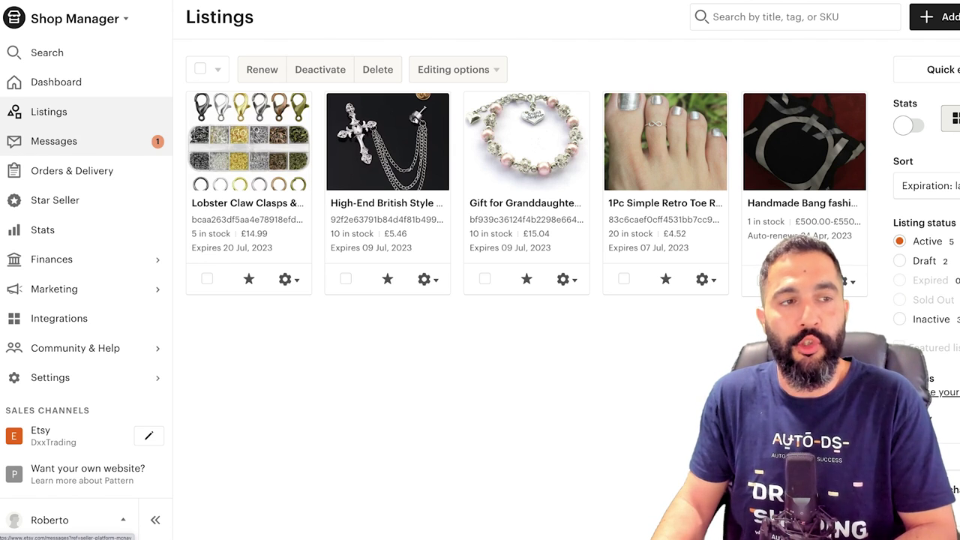
Visit Messages and Orders & Delivery, then land on the Star Seller badge page.
left_click(54, 141)
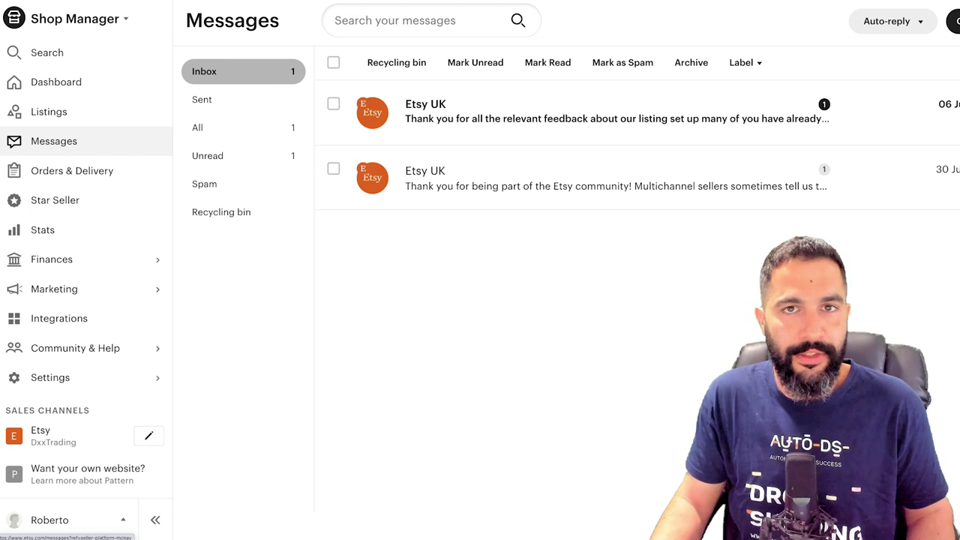
left_click(72, 170)
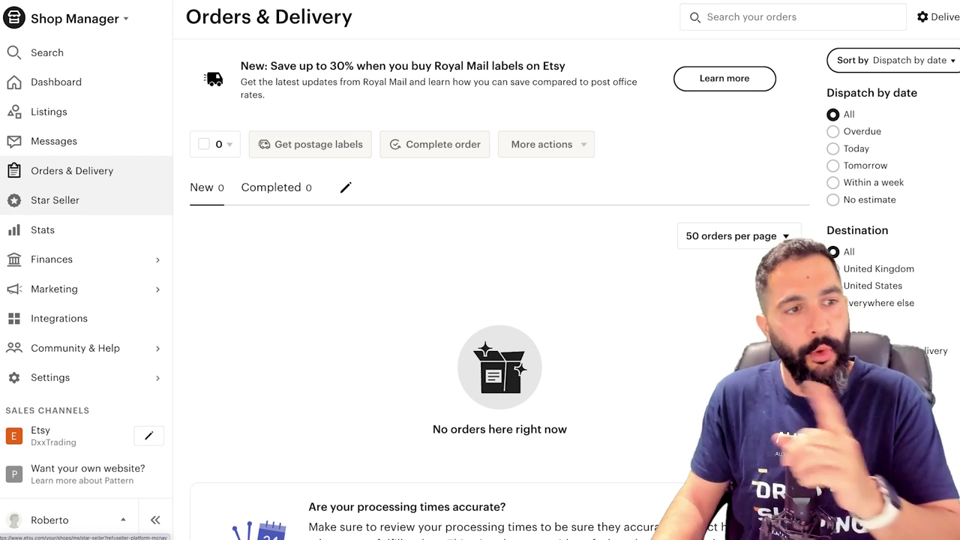
left_click(54, 200)
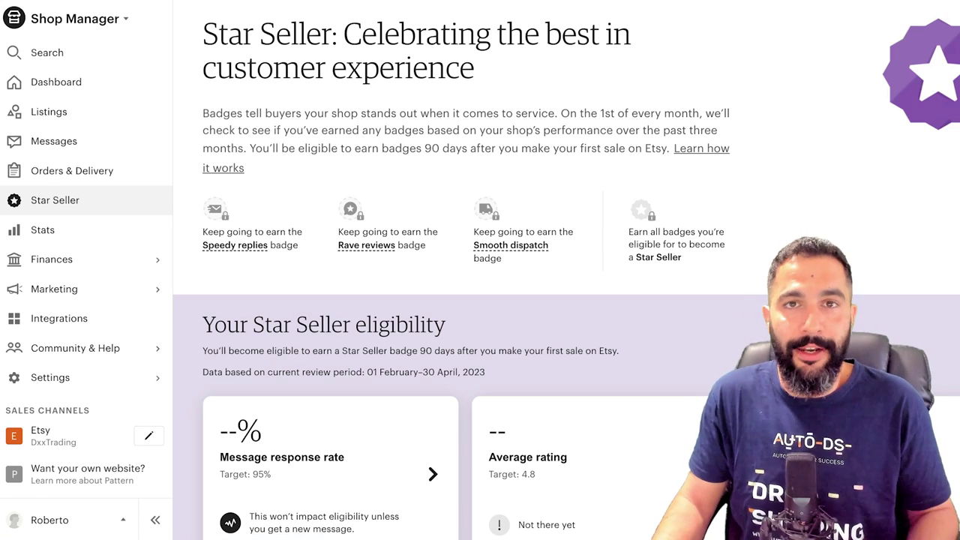
Scroll through the Star Seller eligibility cards and target metrics.
scroll(480, 300, "down", 3)
scroll(481, 300, "up", 1)
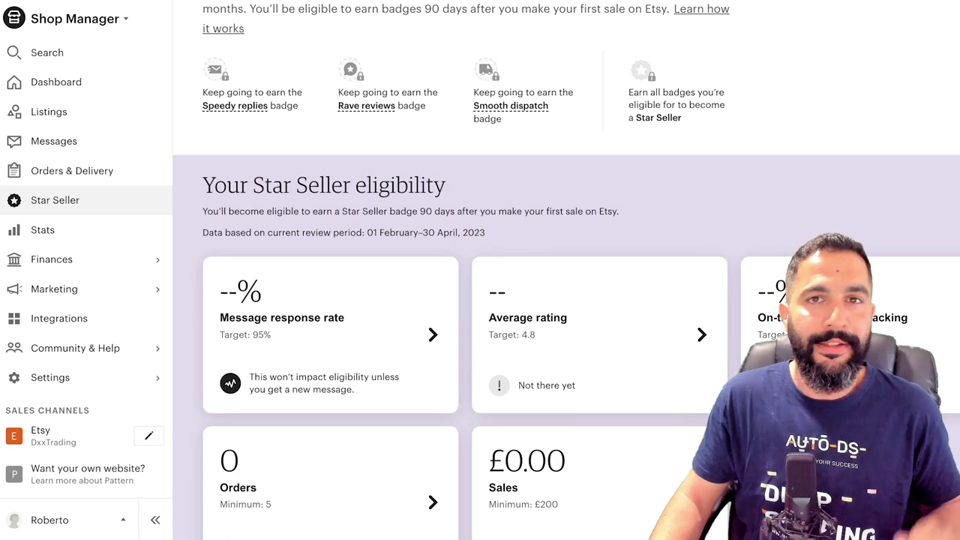
scroll(480, 301, "up", 2)
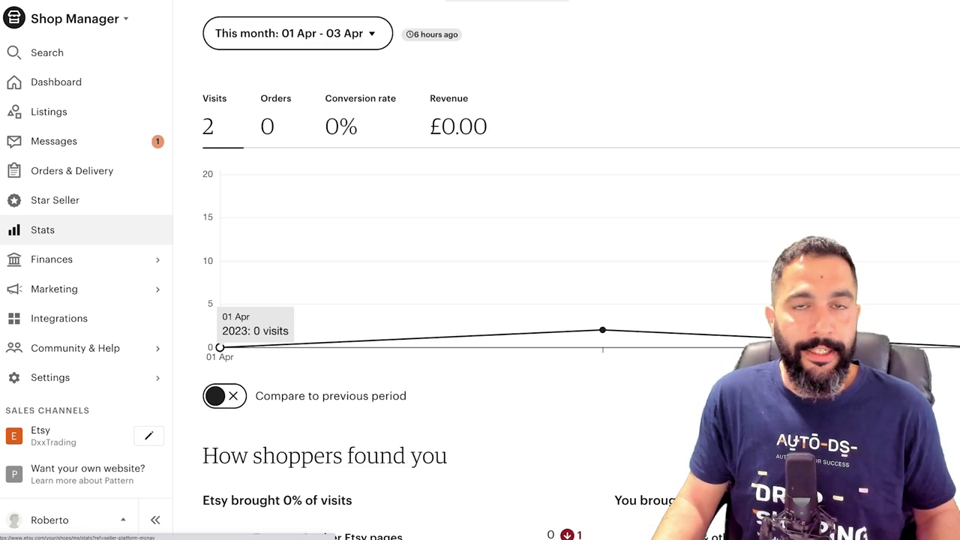
Scroll the Stats traffic sources, then go to Finances > Payment account.
scroll(582, 274, "down", 5)
scroll(396, 274, "down", 3)
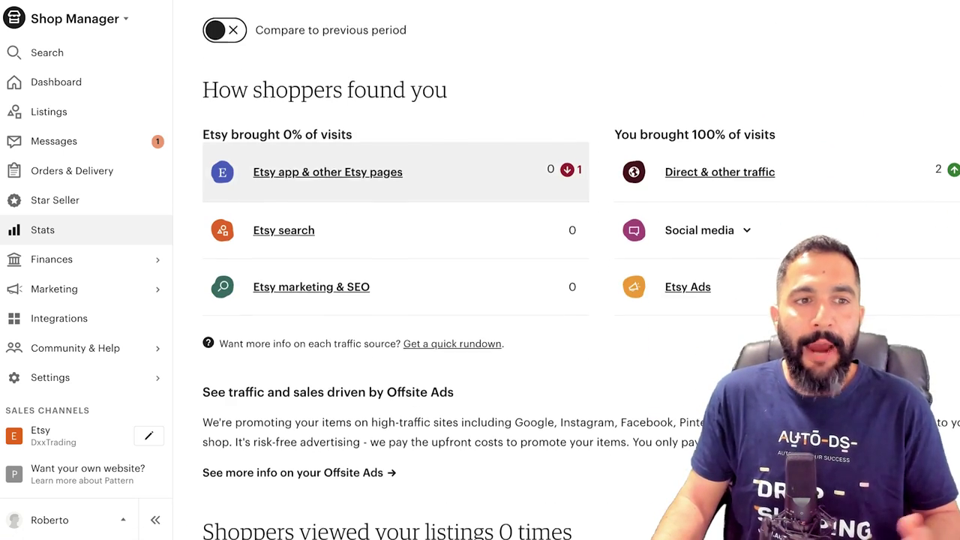
scroll(396, 274, "down", 10)
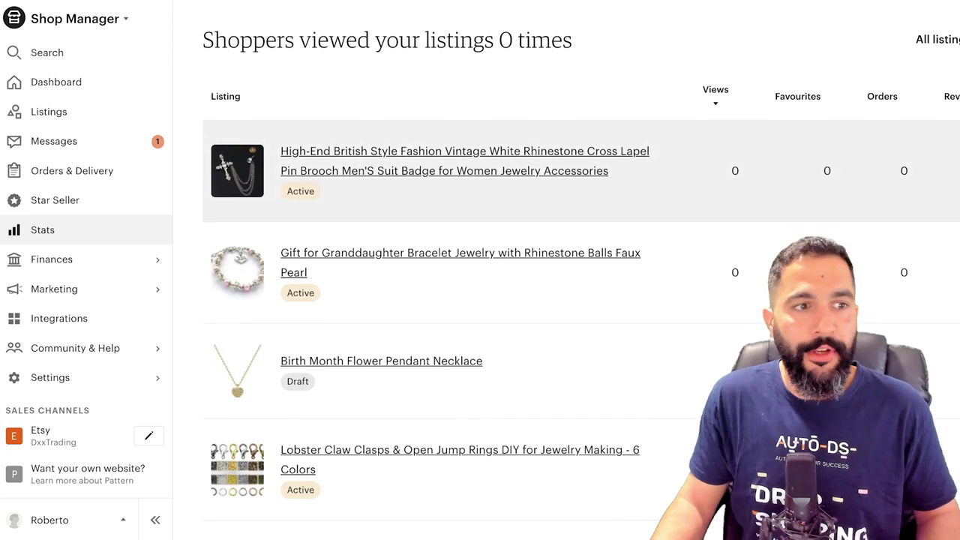
mouse_move(52, 259)
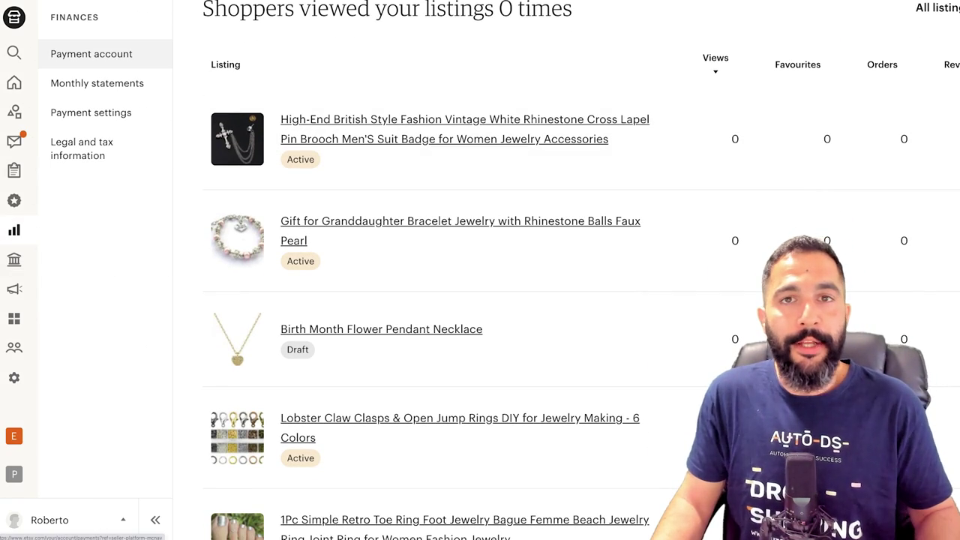
left_click(91, 53)
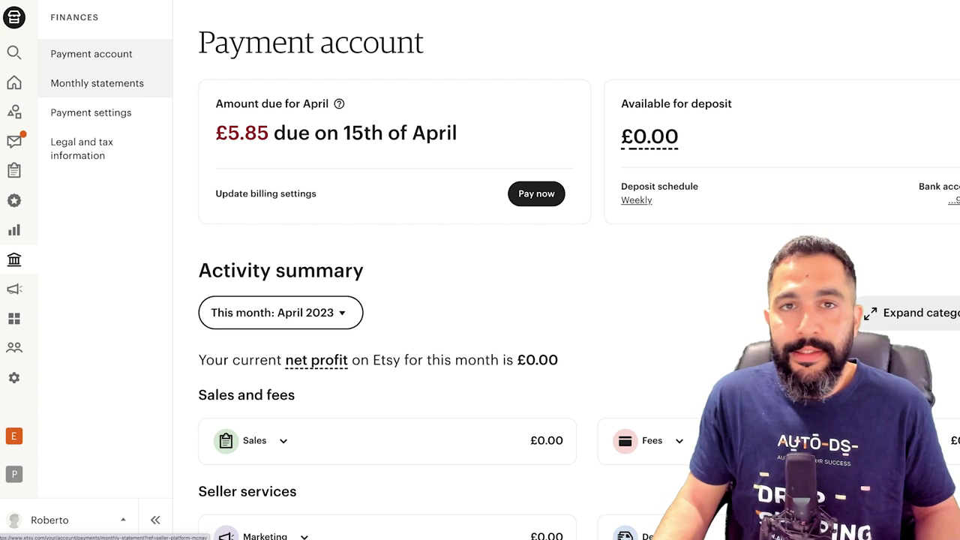
Highlight the £5.85 amount due on 15th April, then scroll to Recent activities.
left_click_drag(216, 132, 459, 133)
left_click(459, 133)
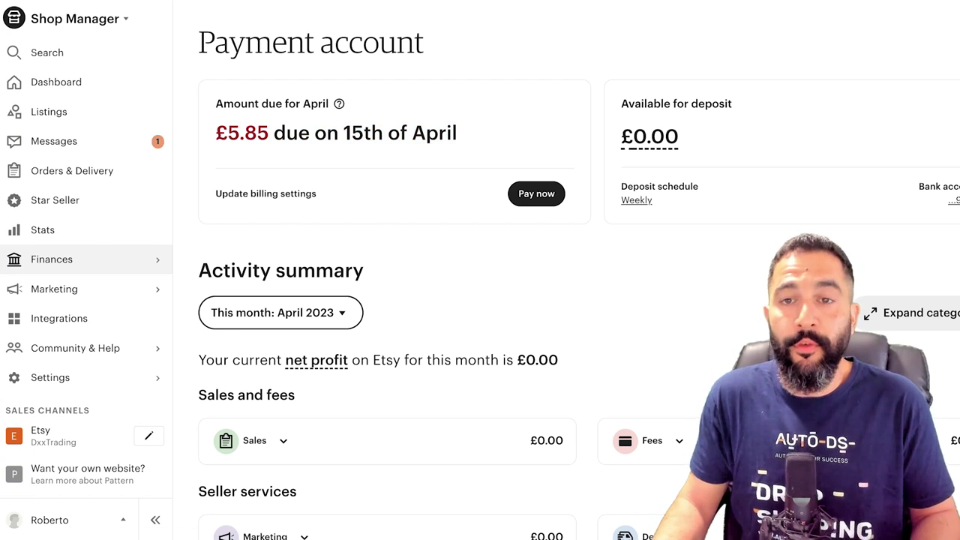
scroll(480, 300, "down", 1)
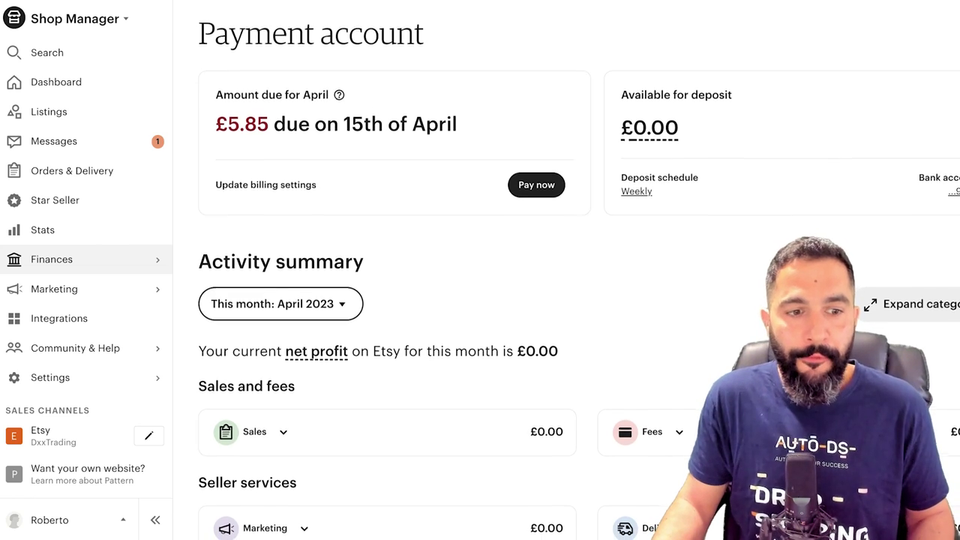
scroll(525, 300, "down", 4)
scroll(286, 143, "down", 4)
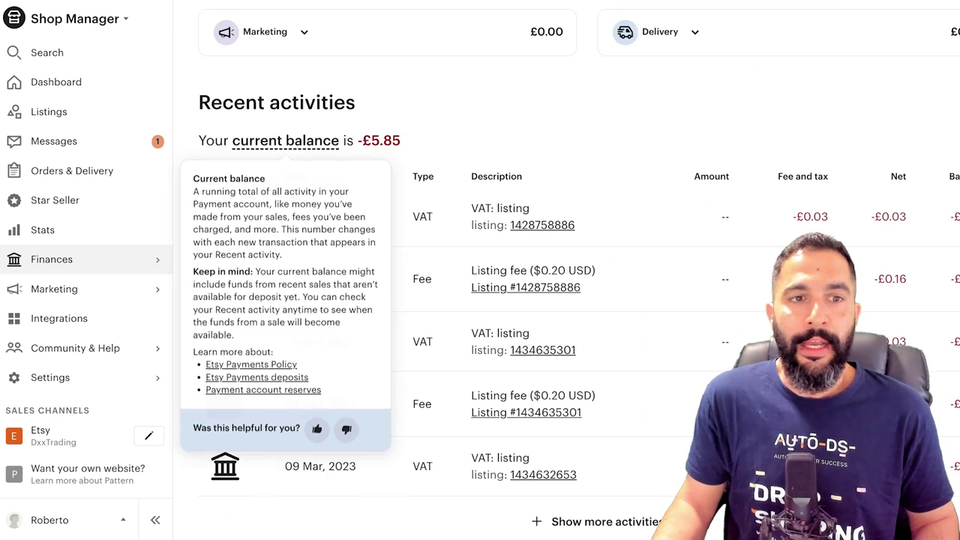
scroll(285, 142, "down", 1)
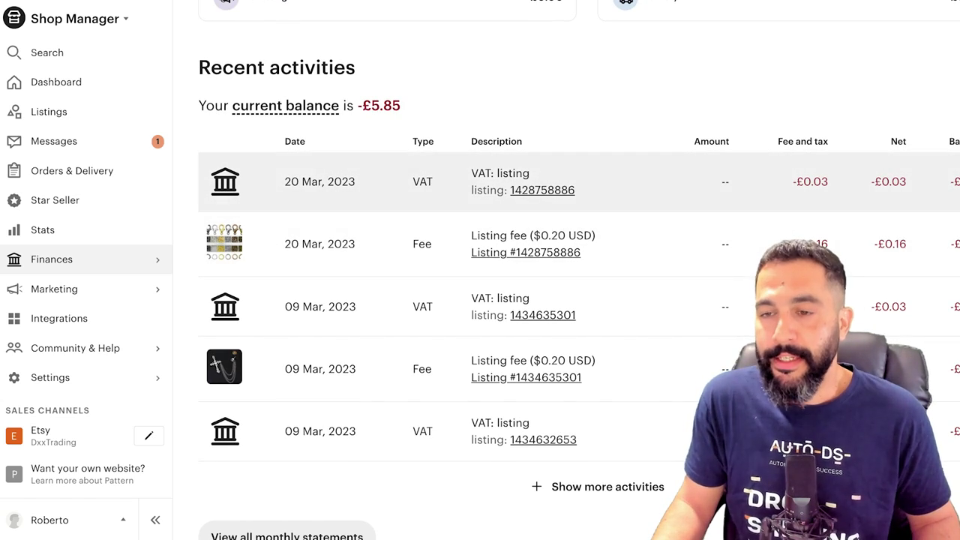
scroll(525, 195, "down", 1)
Load more activities and highlight the $0.20 USD listing fee in several fee rows.
left_click(608, 422)
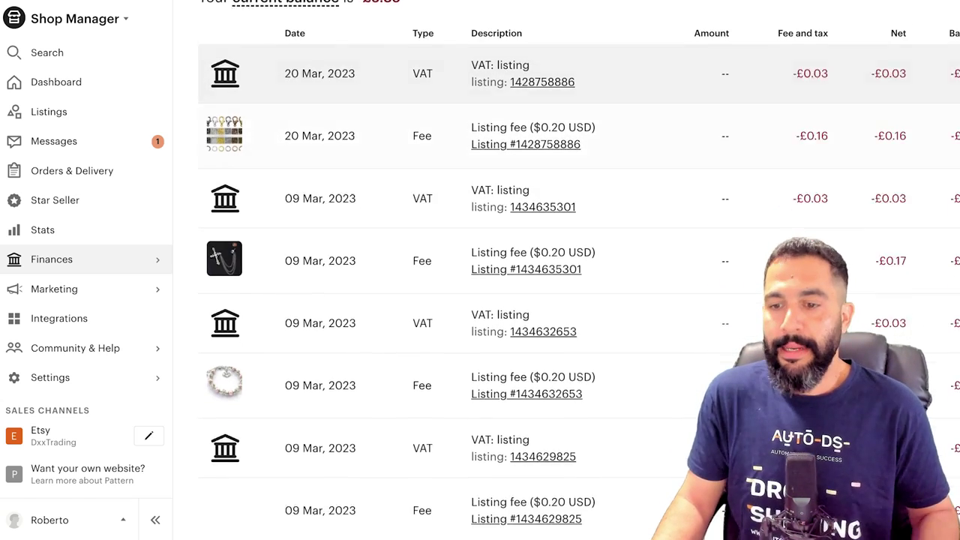
scroll(526, 225, "down", 2)
scroll(526, 187, "down", 2)
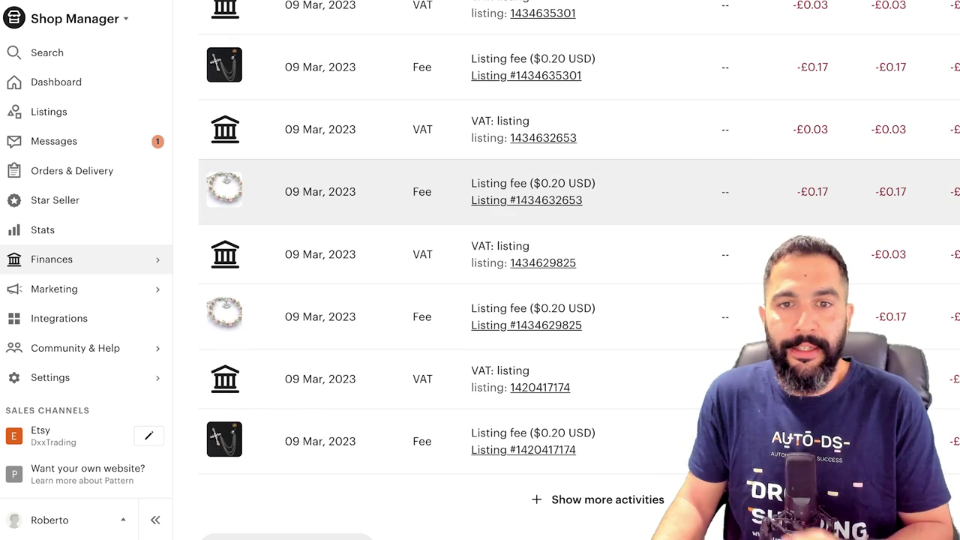
left_click_drag(499, 183, 585, 183)
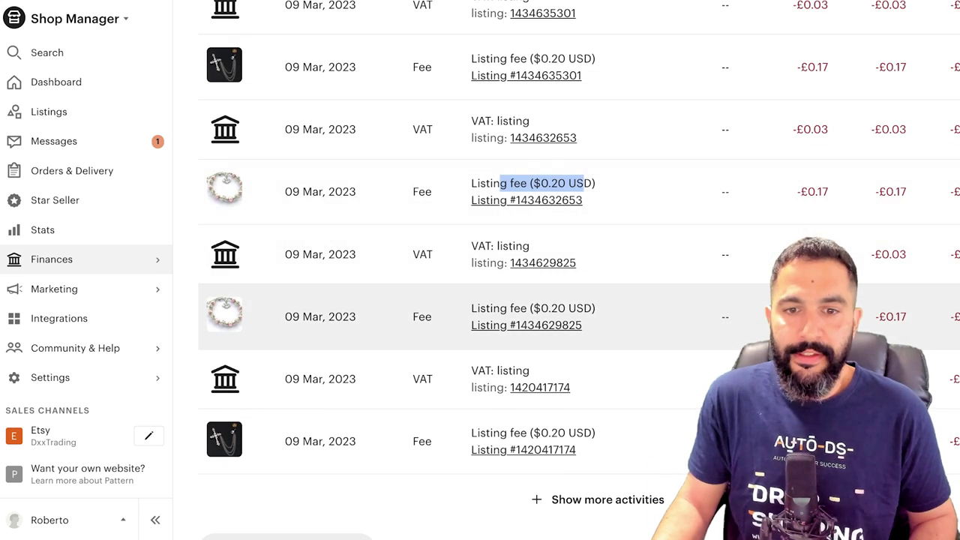
left_click_drag(477, 308, 595, 308)
scroll(525, 316, "down", 3)
left_click_drag(471, 333, 595, 333)
scroll(525, 300, "down", 1)
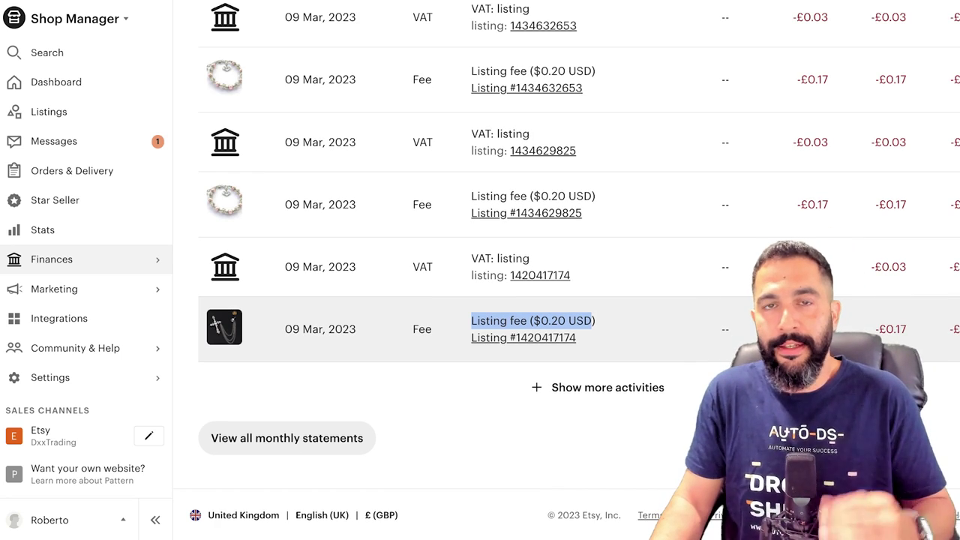
scroll(525, 300, "up", 10)
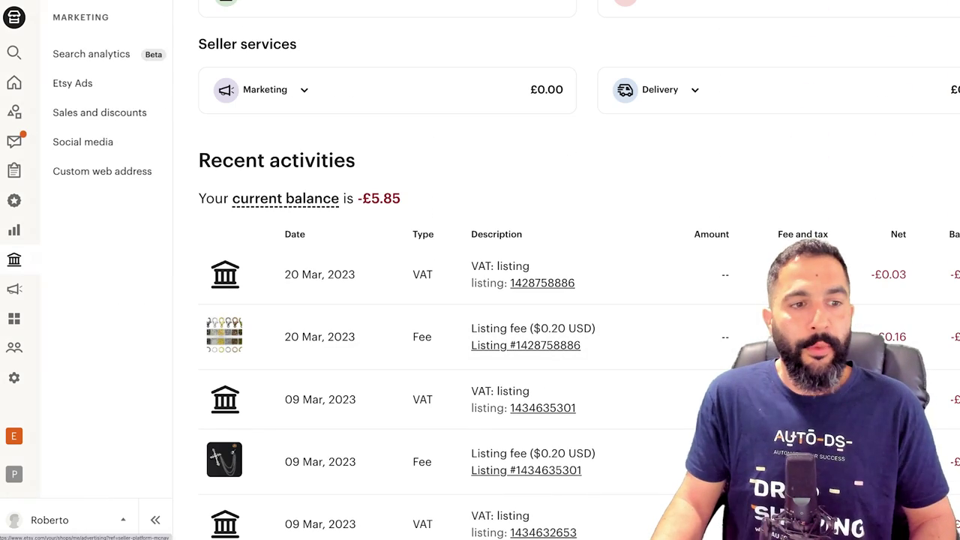
Go to Marketing > Sales and discounts and scroll through sale, promo code and targeted offer options.
left_click(54, 288)
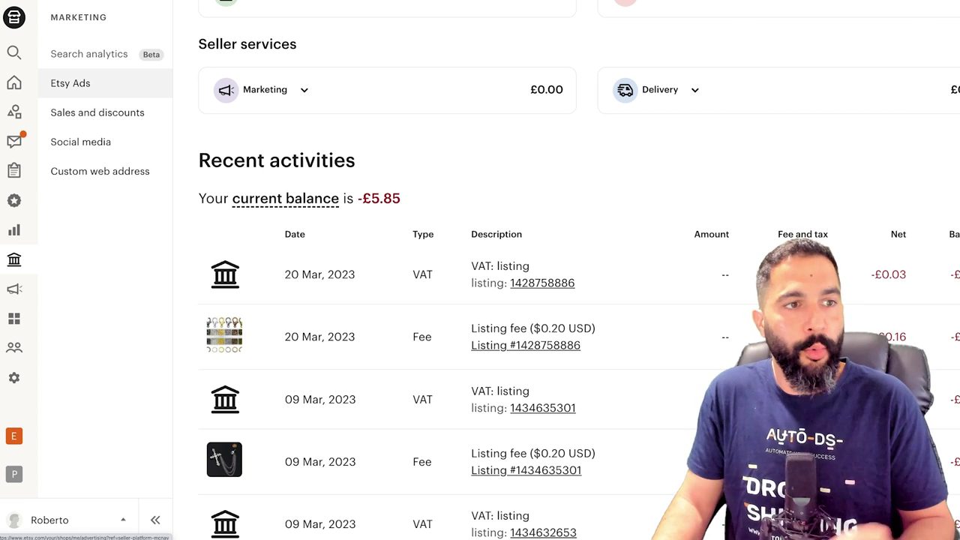
left_click(97, 113)
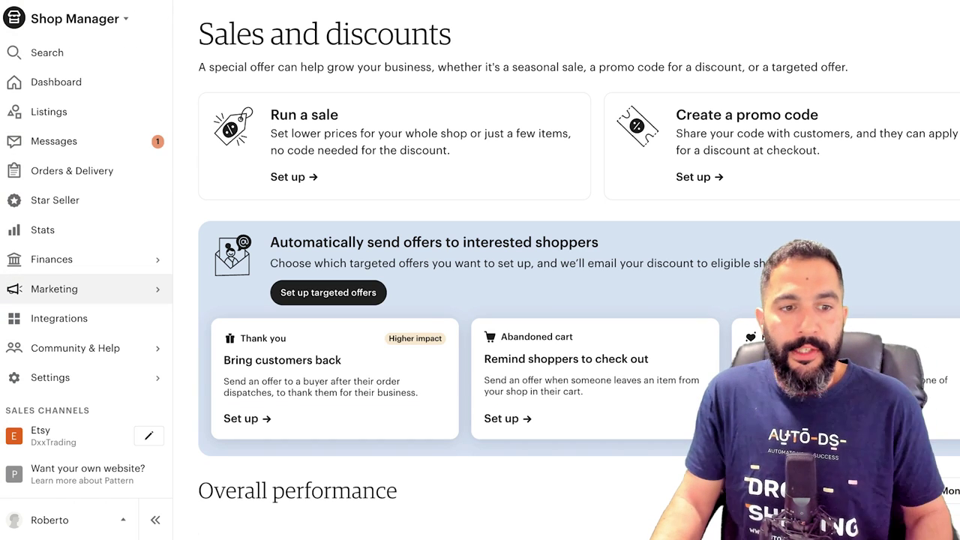
scroll(571, 300, "down", 3)
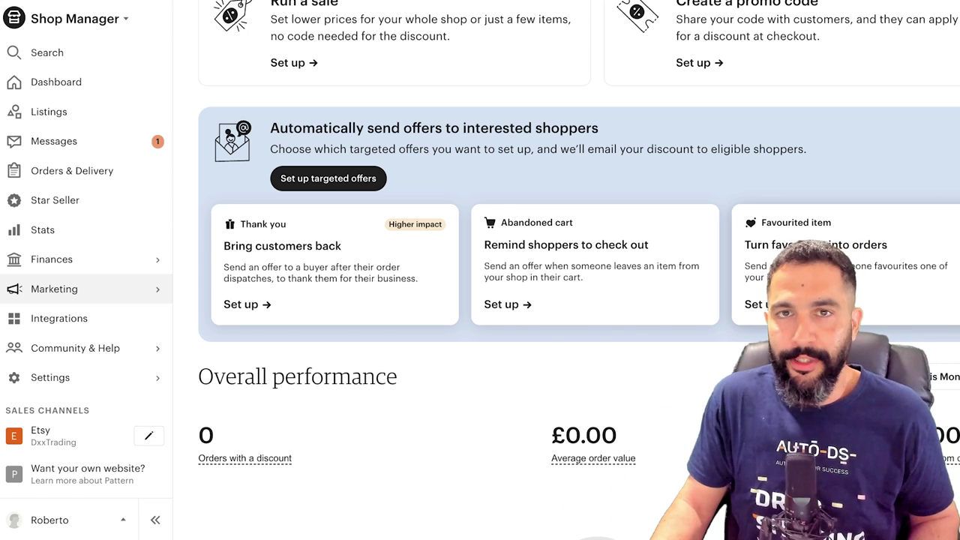
scroll(570, 300, "up", 3)
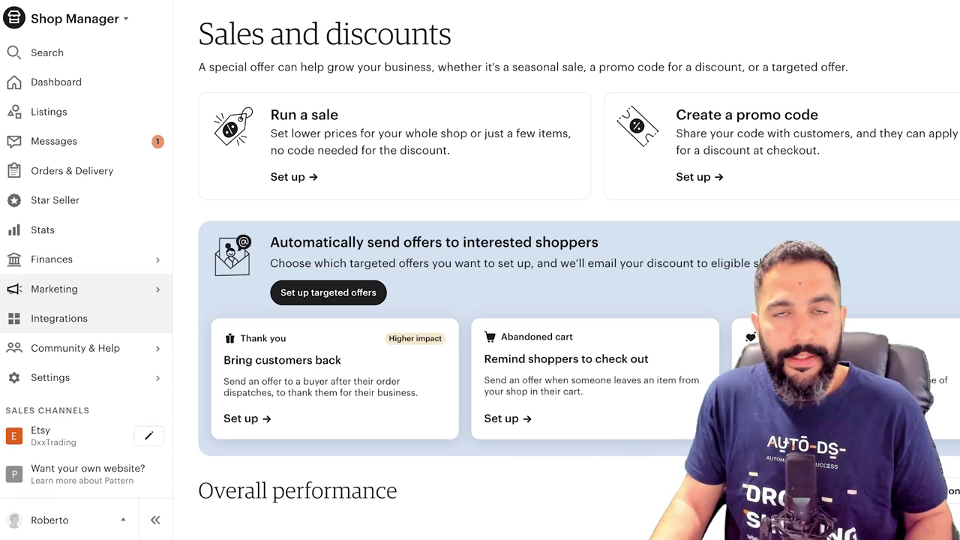
Go to Integrations and scroll through the Discover tab's marketing and SEO tools.
left_click(60, 318)
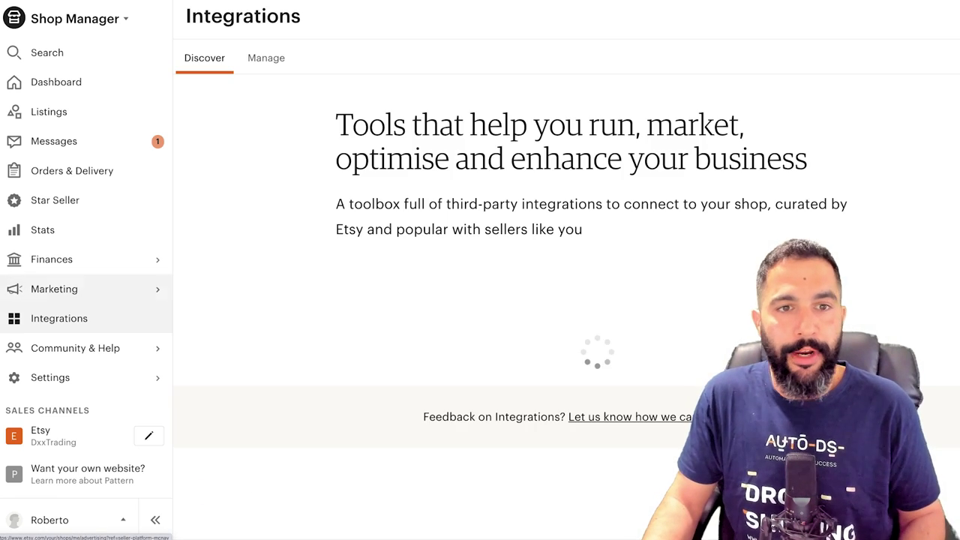
scroll(567, 300, "down", 3)
scroll(413, 225, "down", 1)
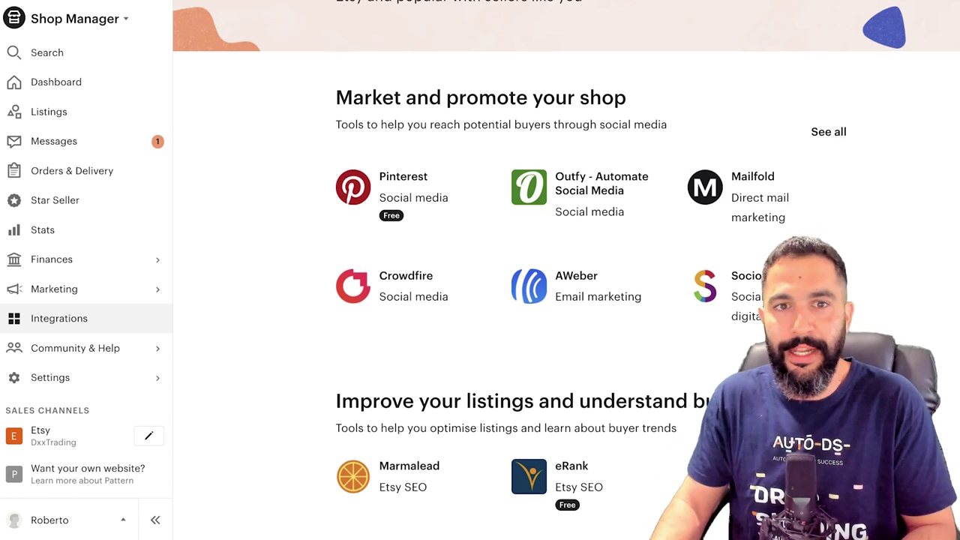
scroll(567, 256, "down", 1)
left_click_drag(336, 86, 615, 85)
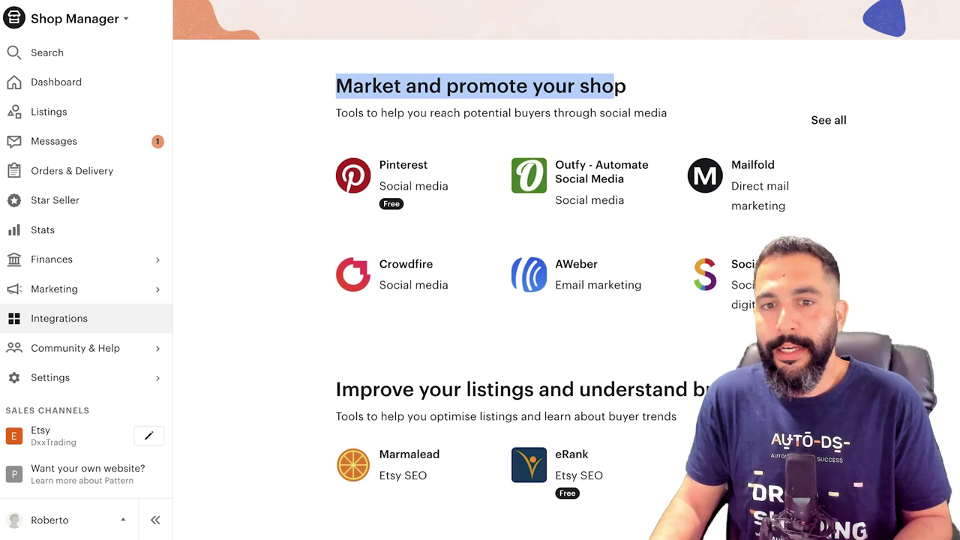
scroll(566, 270, "down", 2)
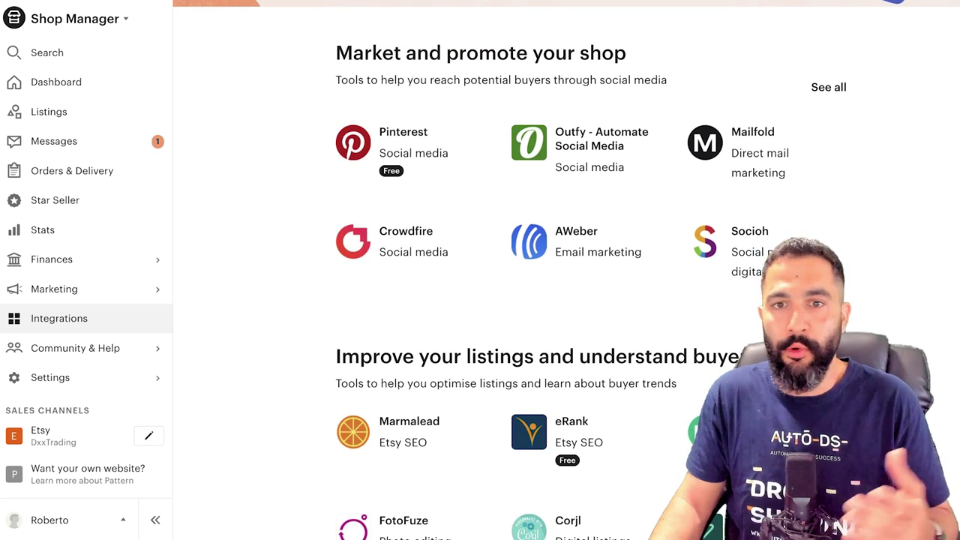
scroll(765, 120, "down", 2)
Scroll on through bookkeeping and inventory tools like Craftybase, Putler and Vela to Settings.
scroll(765, 120, "up", 1)
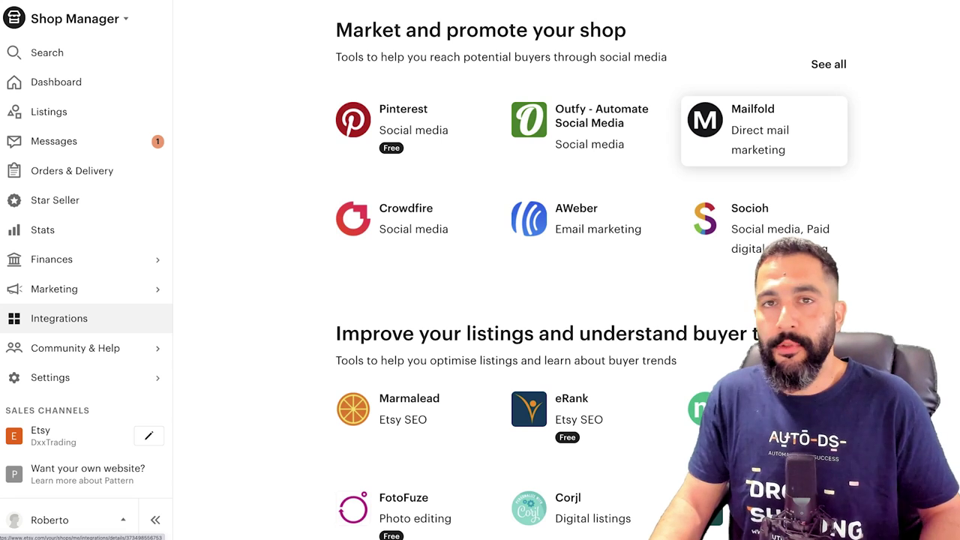
scroll(765, 120, "down", 5)
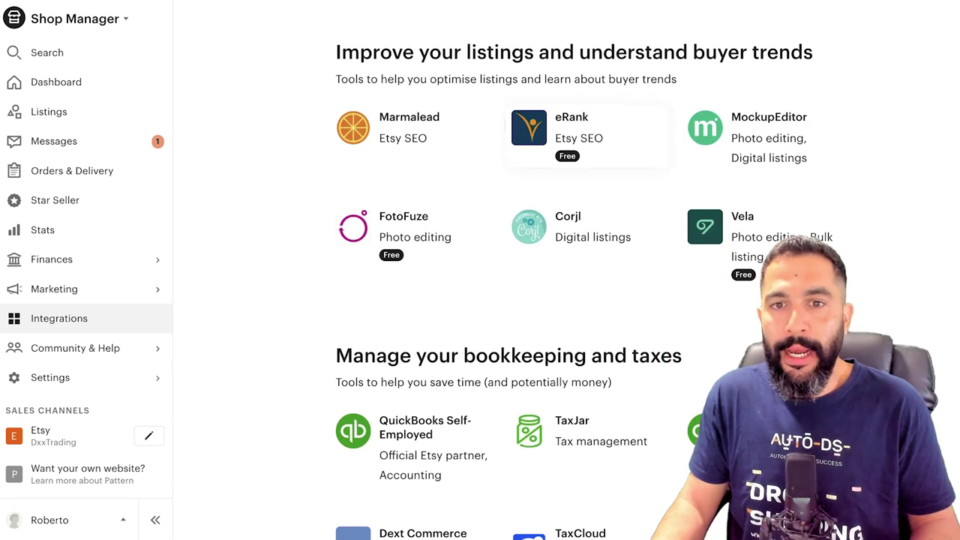
scroll(589, 135, "down", 4)
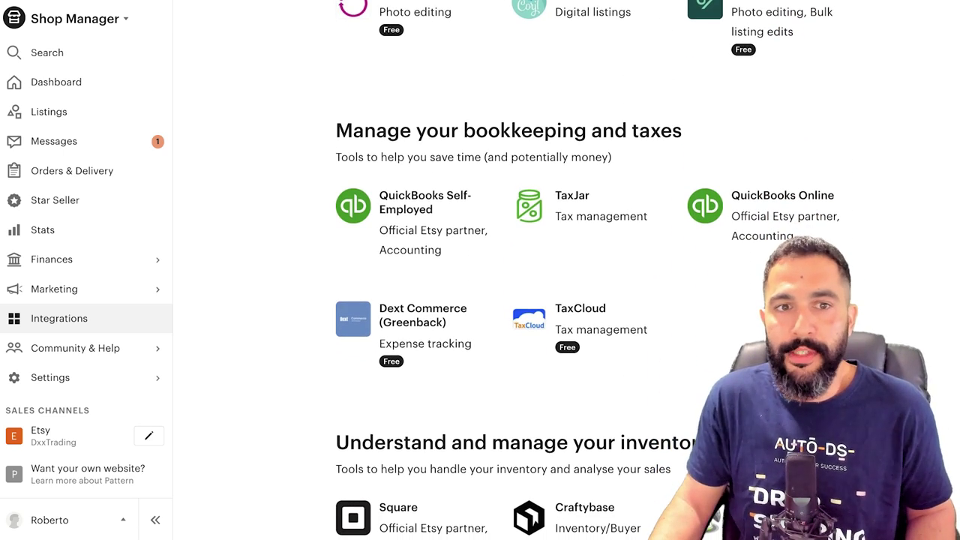
scroll(585, 270, "up", 1)
scroll(586, 270, "down", 2)
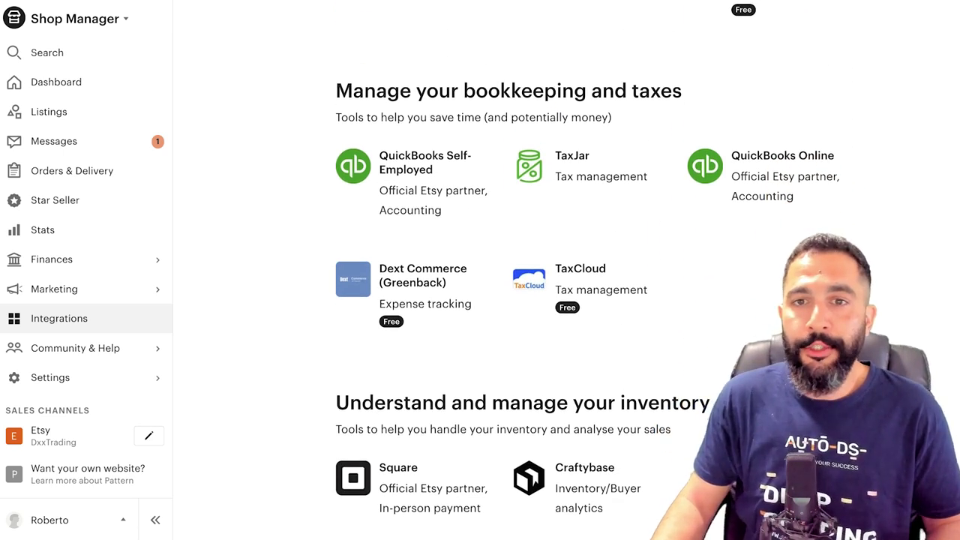
scroll(585, 270, "down", 5)
scroll(585, 270, "up", 2)
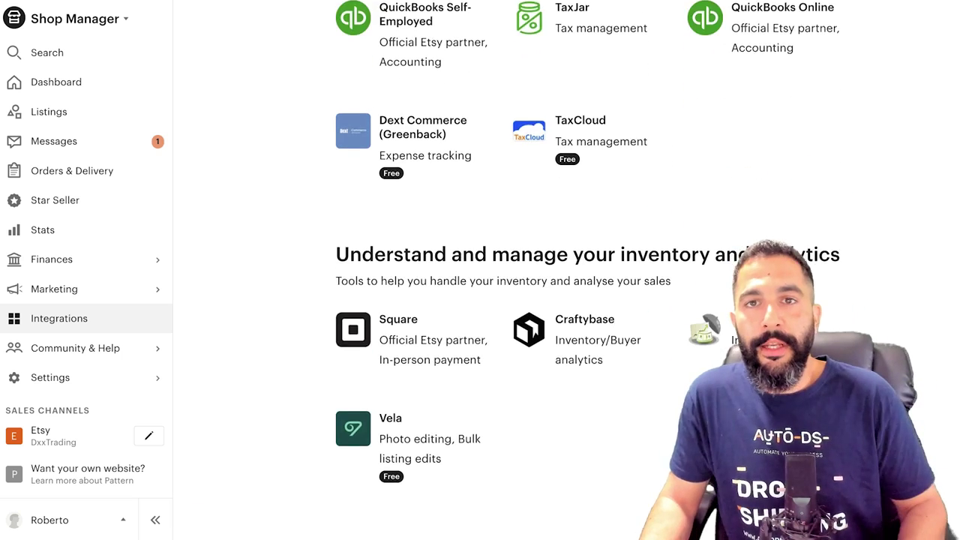
scroll(586, 270, "down", 1)
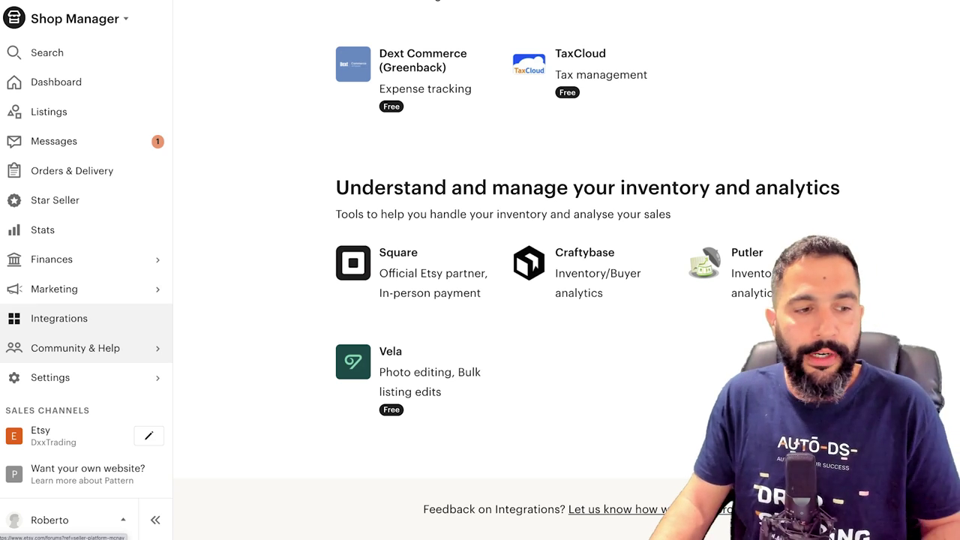
Go to Settings > Your subscription and review the Etsy Standard plan with no monthly fee.
mouse_move(49, 377)
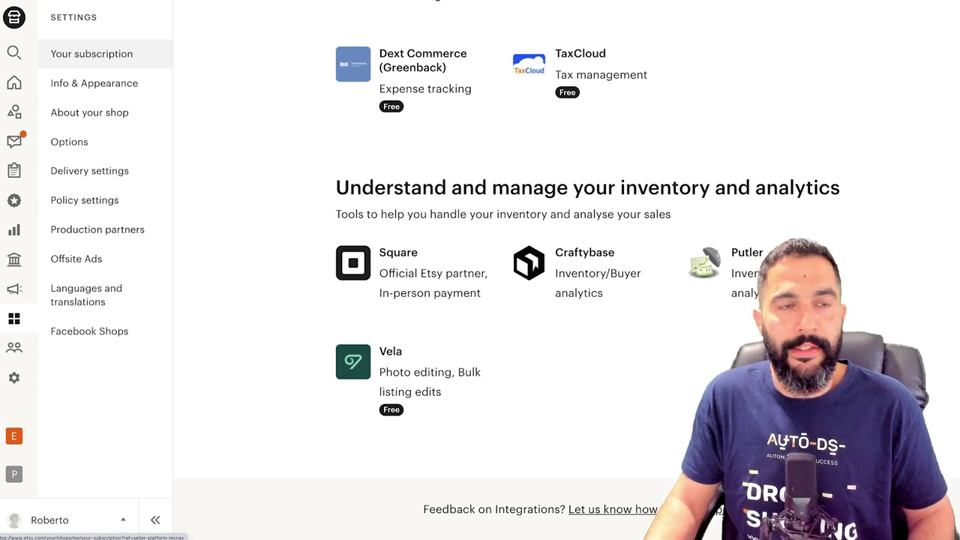
left_click(92, 53)
scroll(566, 270, "down", 2)
scroll(567, 270, "up", 2)
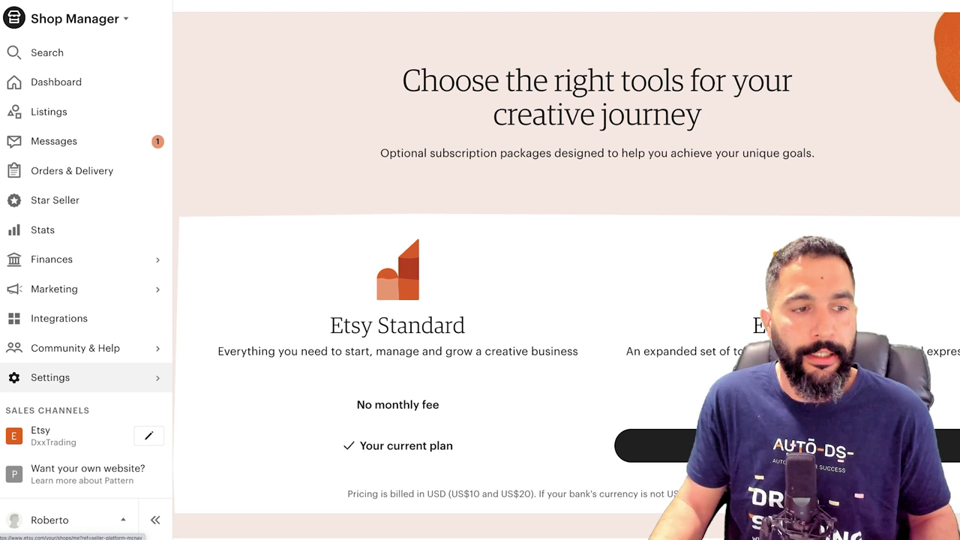
mouse_move(50, 377)
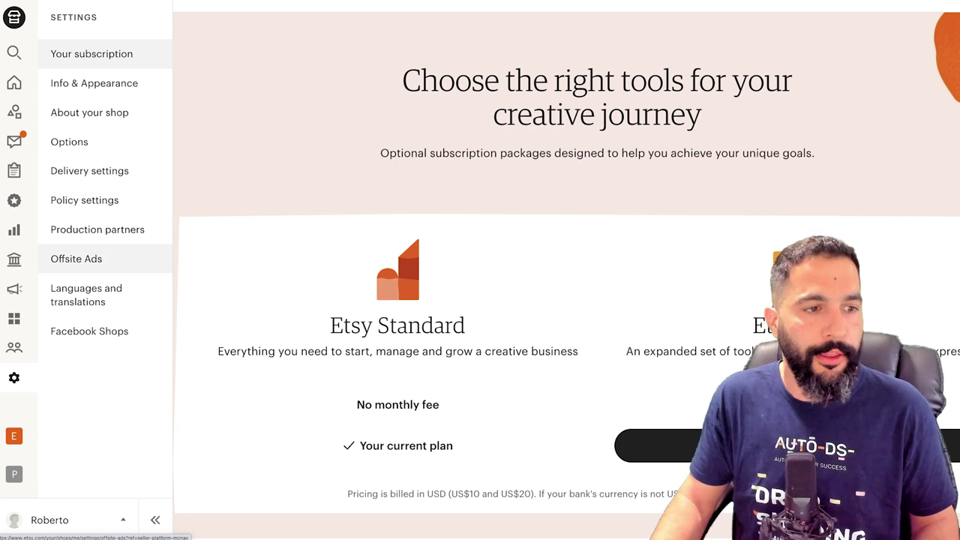
Go to Settings > Offsite Ads, with options to view stats or opt out.
left_click(76, 258)
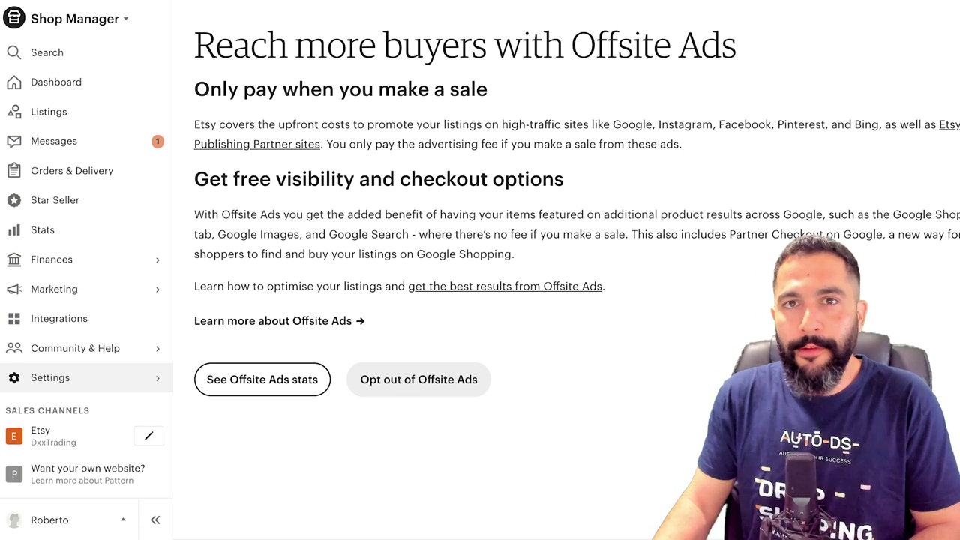